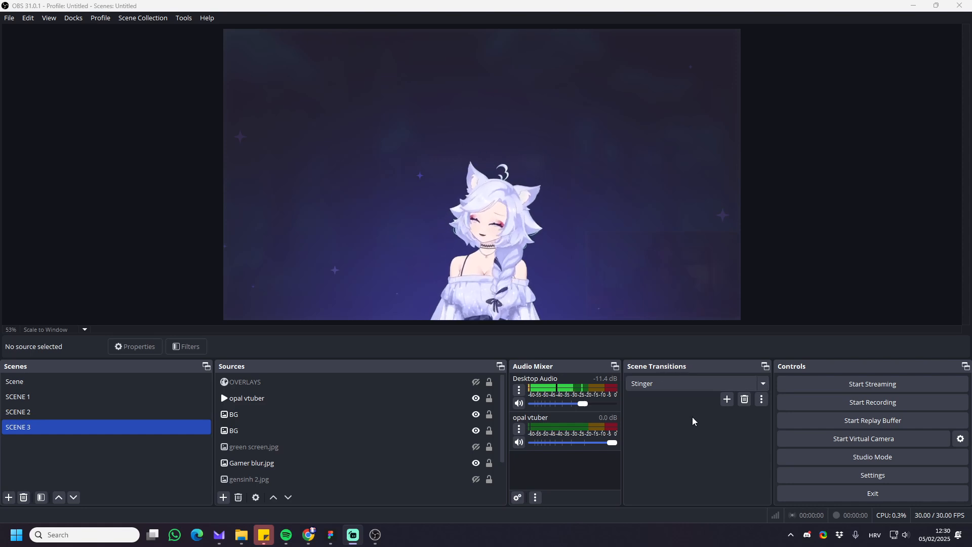
# Check that the Scene Transitions dock is enabled, and preview the current stinger by switching between SCENE 1, SCENE 2 and SCENE 3.
pyautogui.click(71, 19)
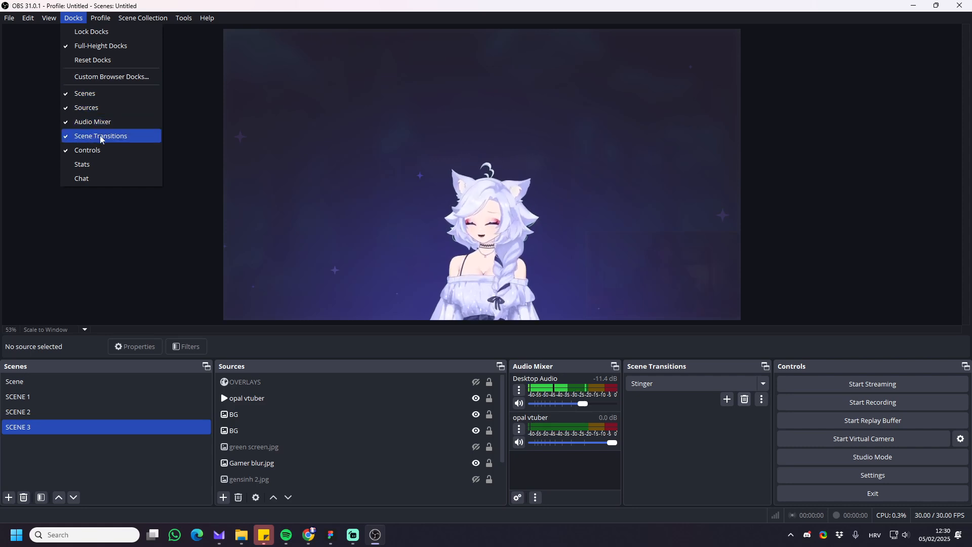
pyautogui.click(679, 436)
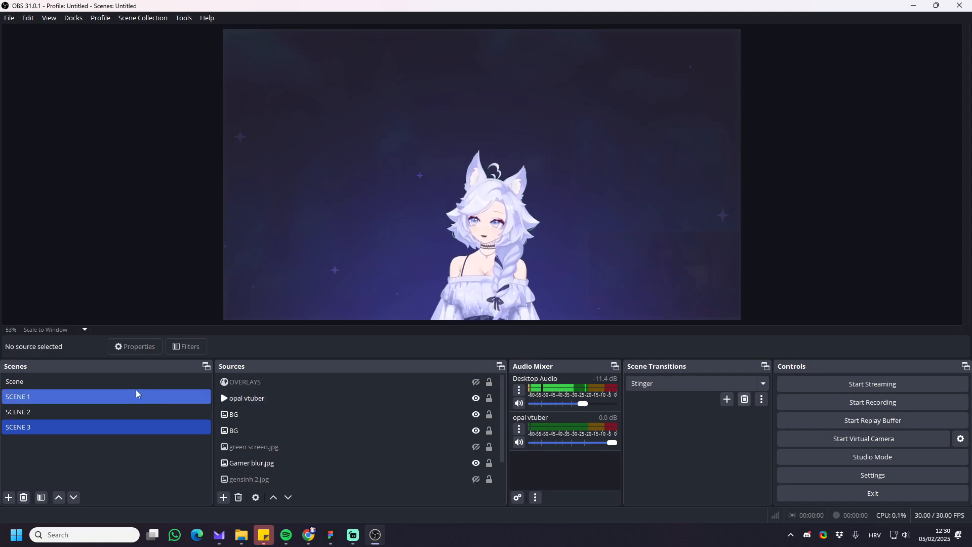
pyautogui.click(48, 394)
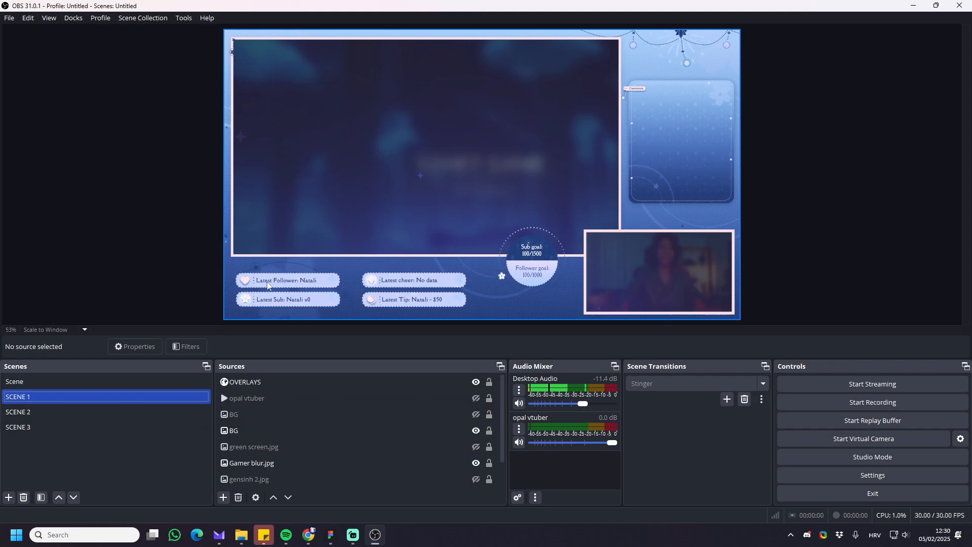
pyautogui.click(72, 412)
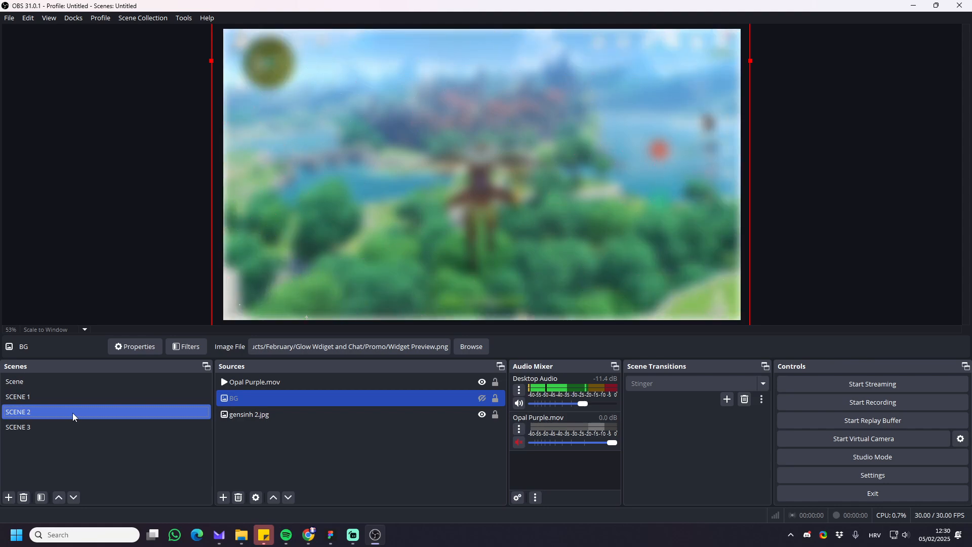
pyautogui.click(68, 421)
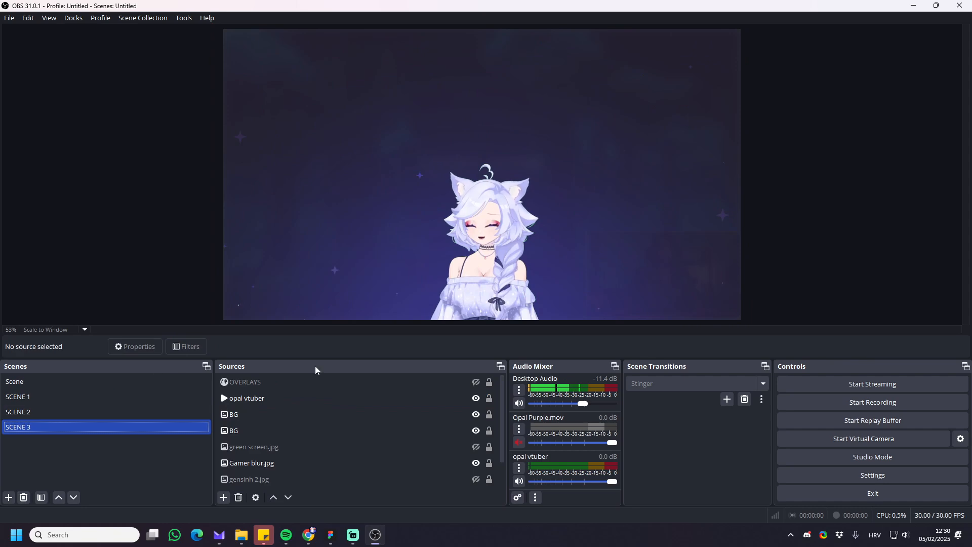
pyautogui.click(83, 378)
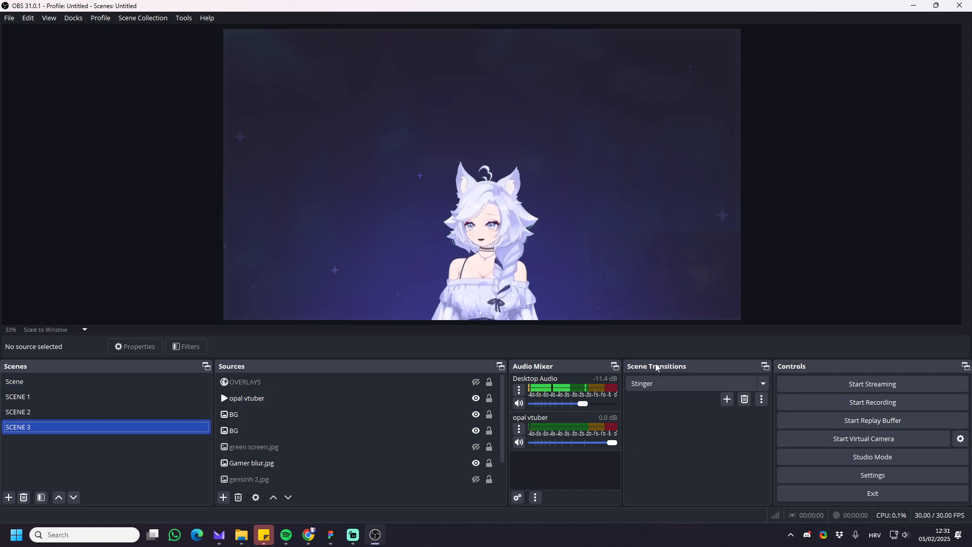
# Add a new Stinger scene transition named "Stinger 2".
pyautogui.click(728, 400)
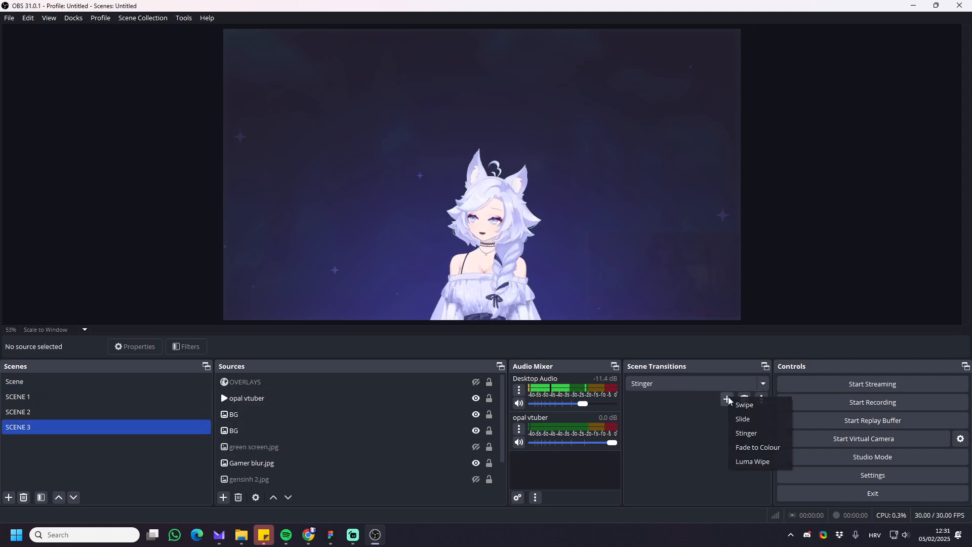
pyautogui.click(755, 431)
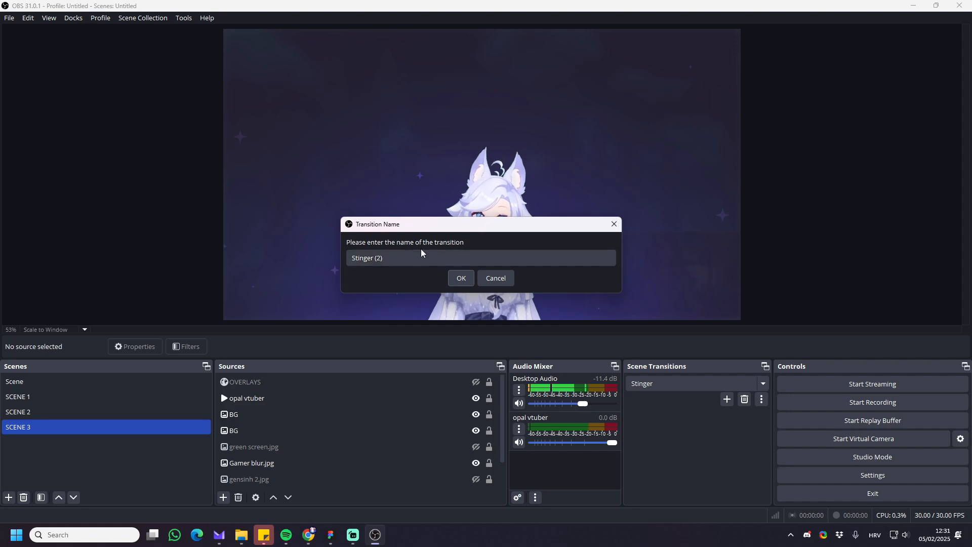
pyautogui.moveTo(385, 258); pyautogui.dragTo(377, 258)
pyautogui.press('BackSpace')
pyautogui.press('BackSpace')
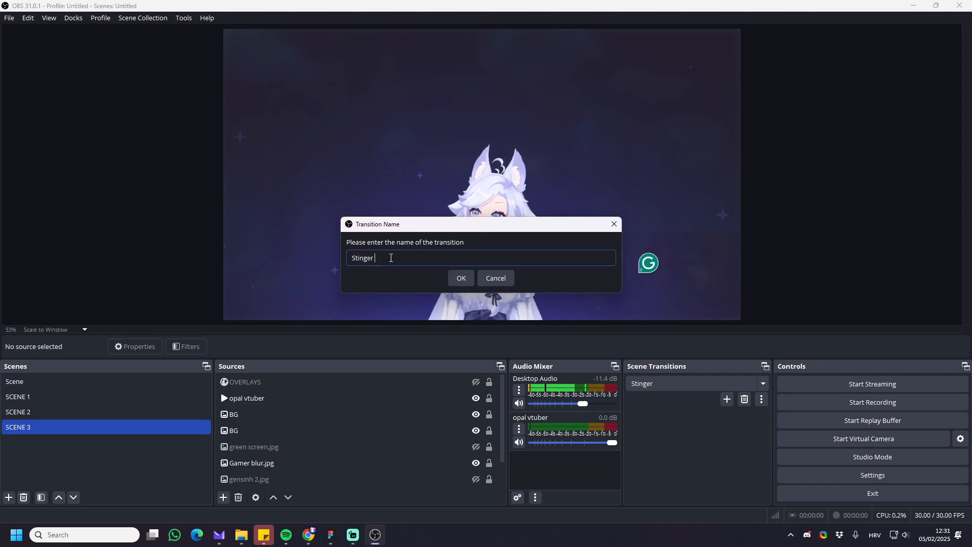
pyautogui.write('2')
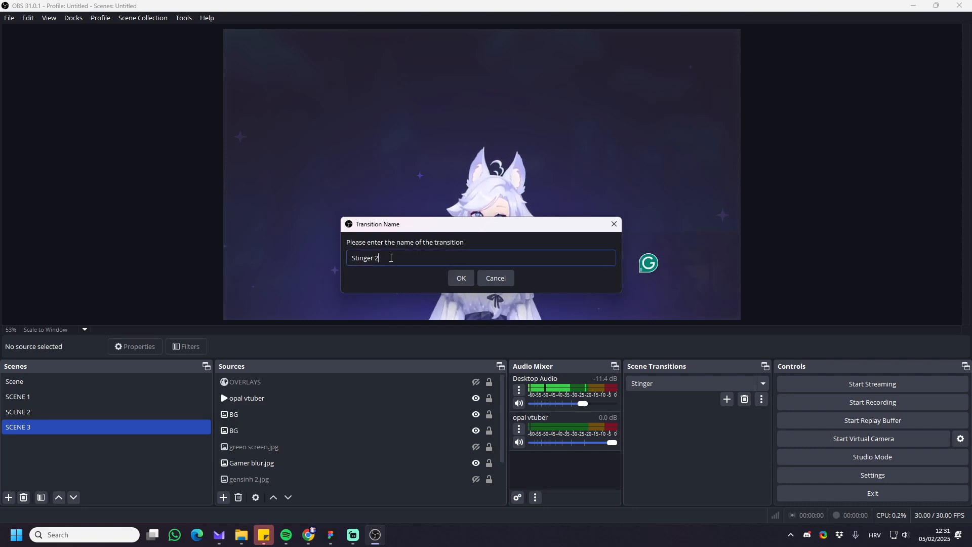
pyautogui.click(461, 279)
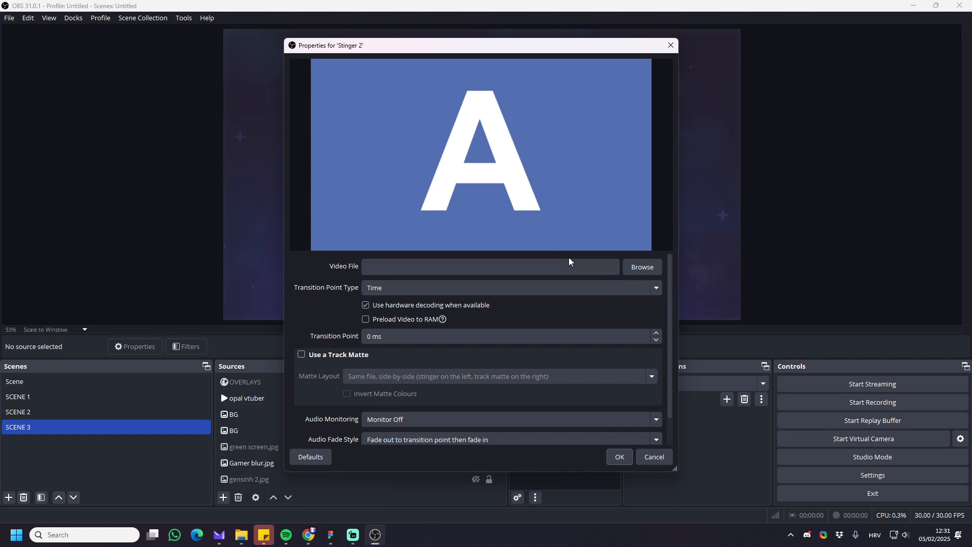
# Load the video "Transition With Low Sound" from the TRANSITION folder as the video file of Stinger 2.
pyautogui.click(636, 269)
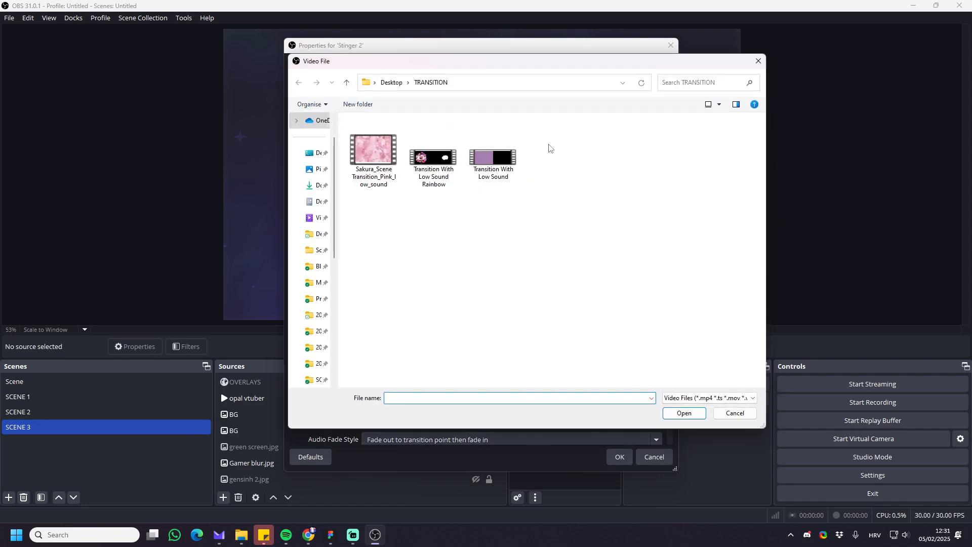
pyautogui.click(494, 154)
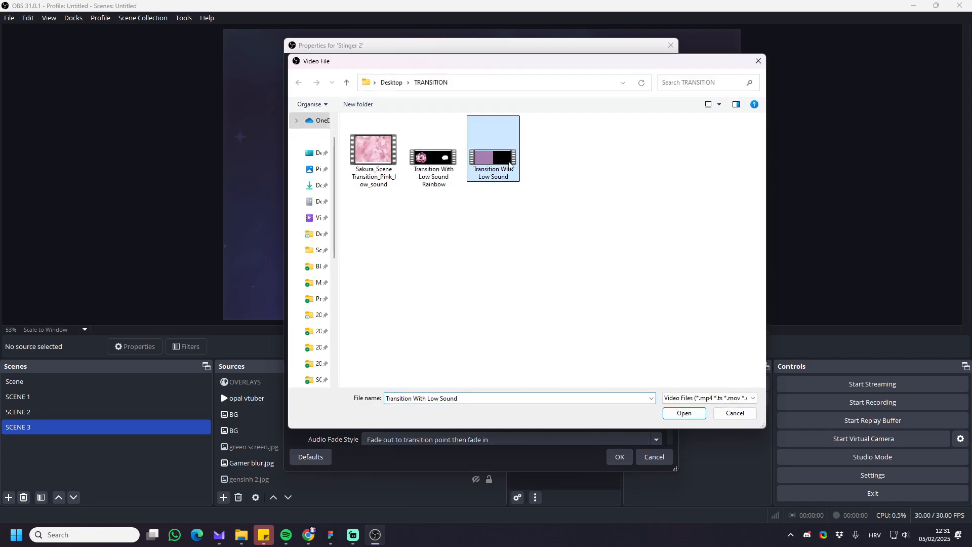
pyautogui.click(683, 413)
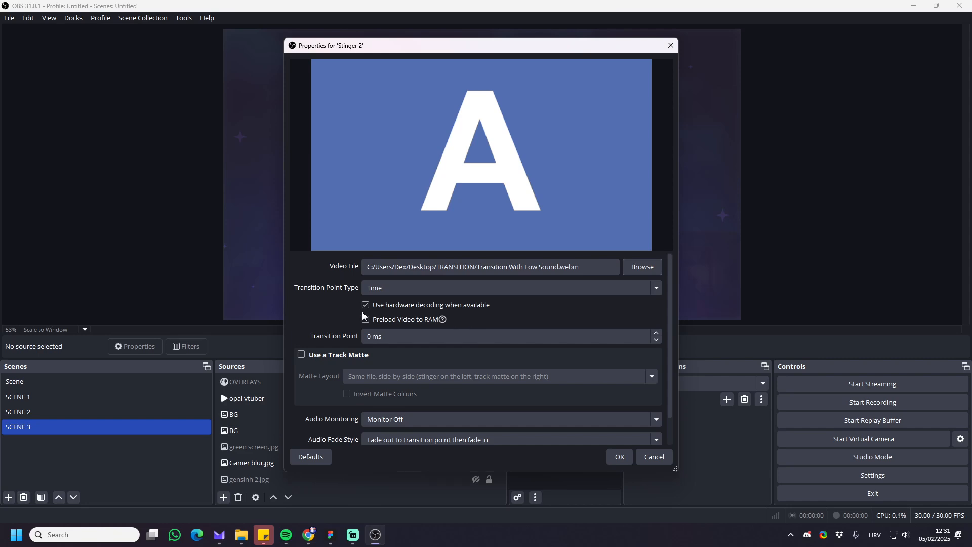
# Preview the Stinger 2 transition with the track matte still disabled.
pyautogui.scroll(-1, 363, 316)
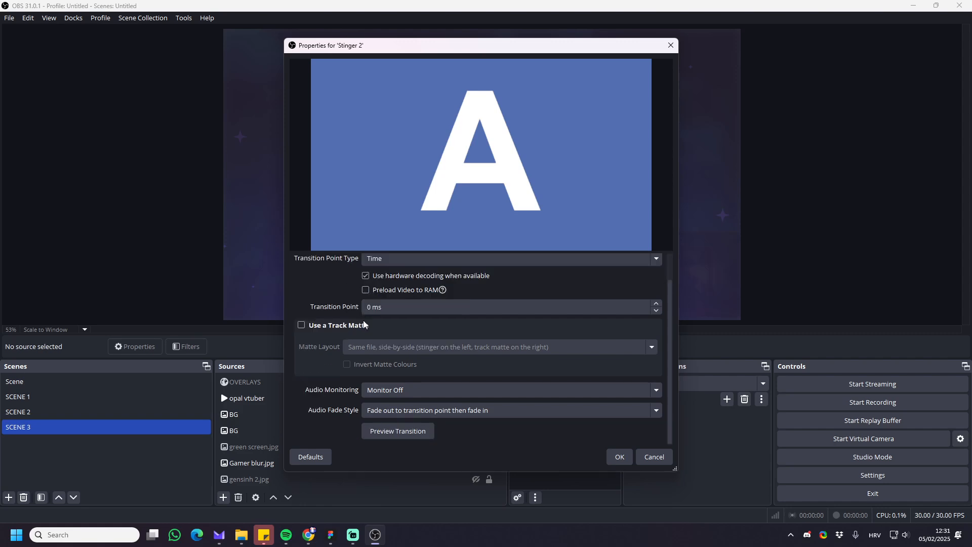
pyautogui.click(393, 431)
pyautogui.click(393, 432)
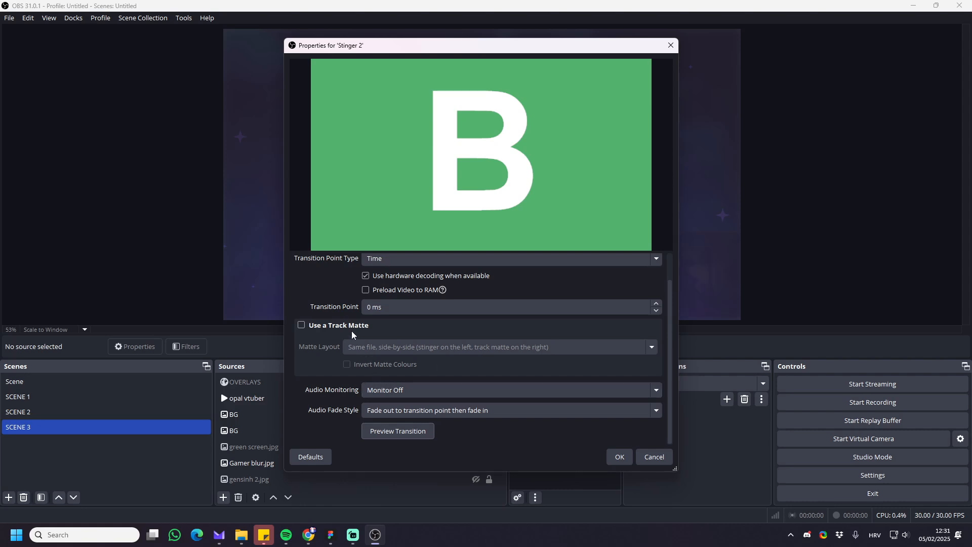
pyautogui.click(428, 431)
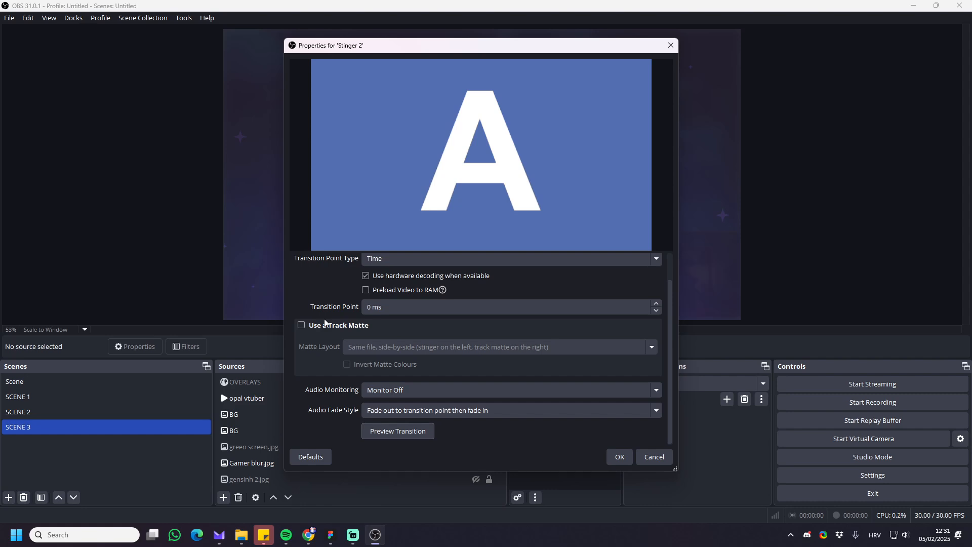
# Enable the track matte for Stinger 2 and set its audio monitoring to Monitor and Output.
pyautogui.scroll(1, 325, 322)
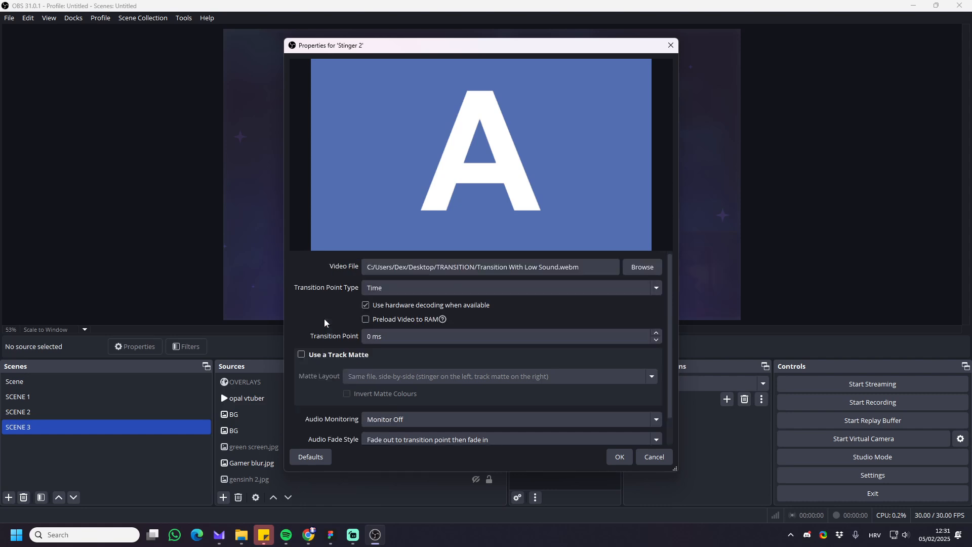
pyautogui.click(301, 355)
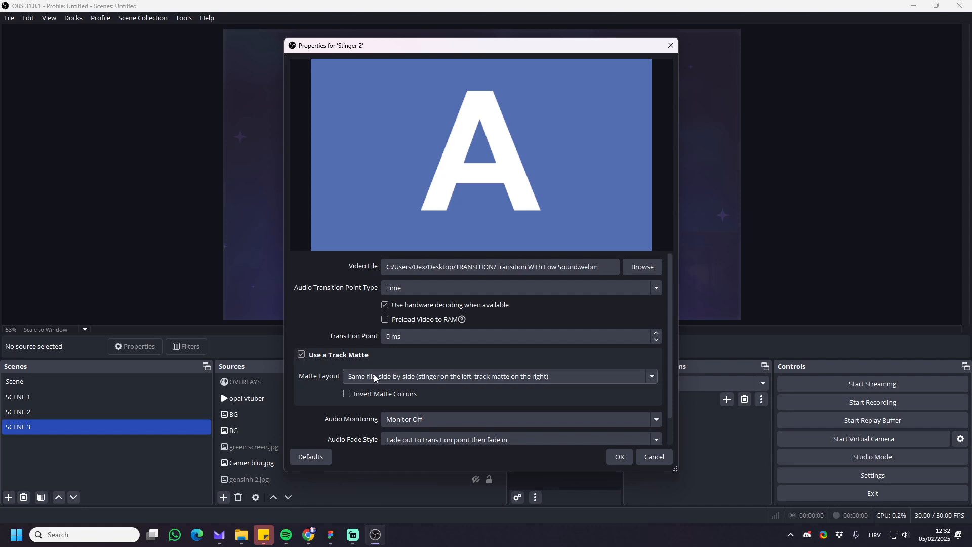
pyautogui.click(449, 414)
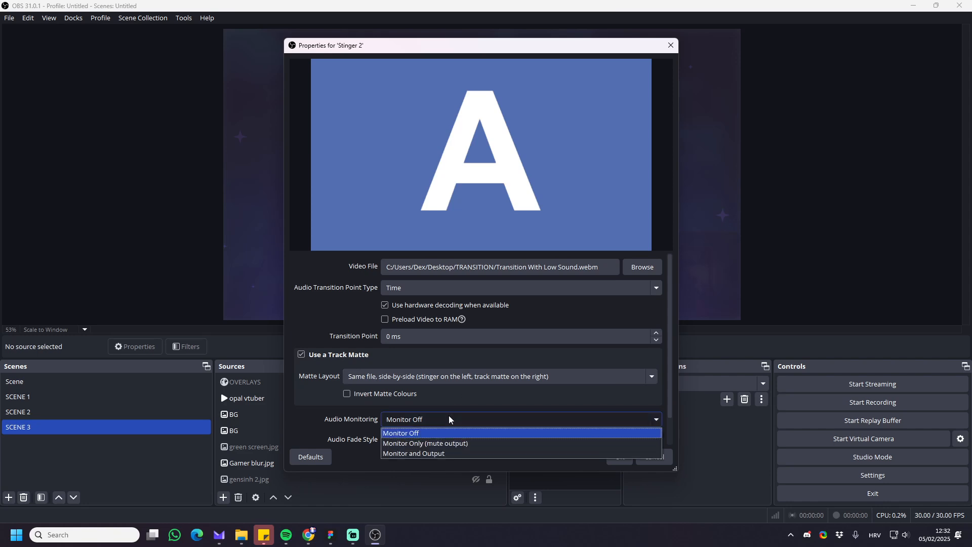
pyautogui.click(428, 454)
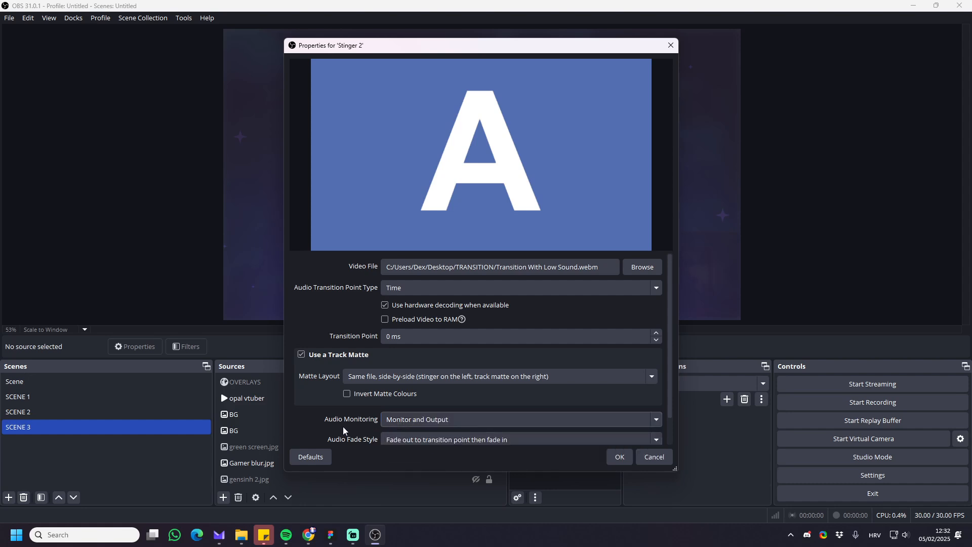
# Preview the Stinger 2 transition with its track matte and accept its properties.
pyautogui.scroll(-2, 315, 407)
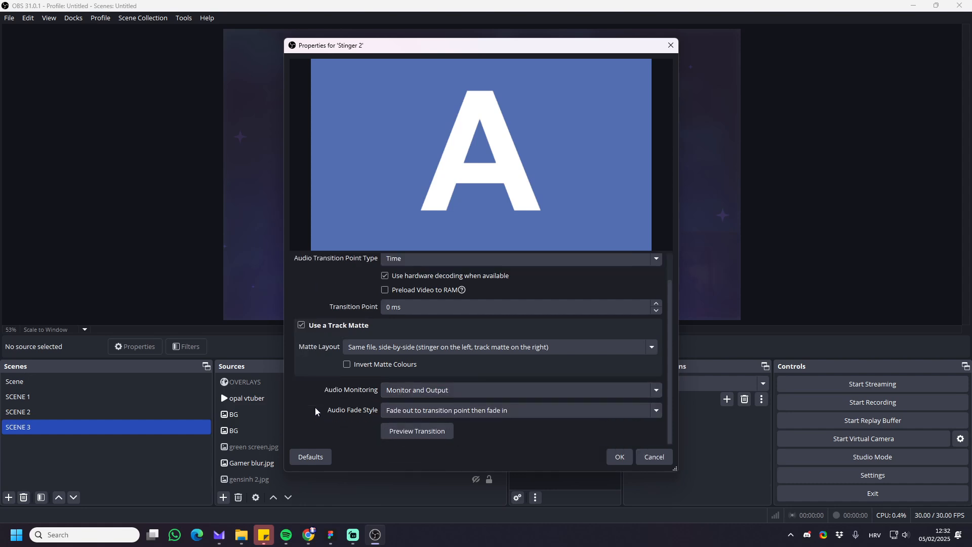
pyautogui.click(411, 433)
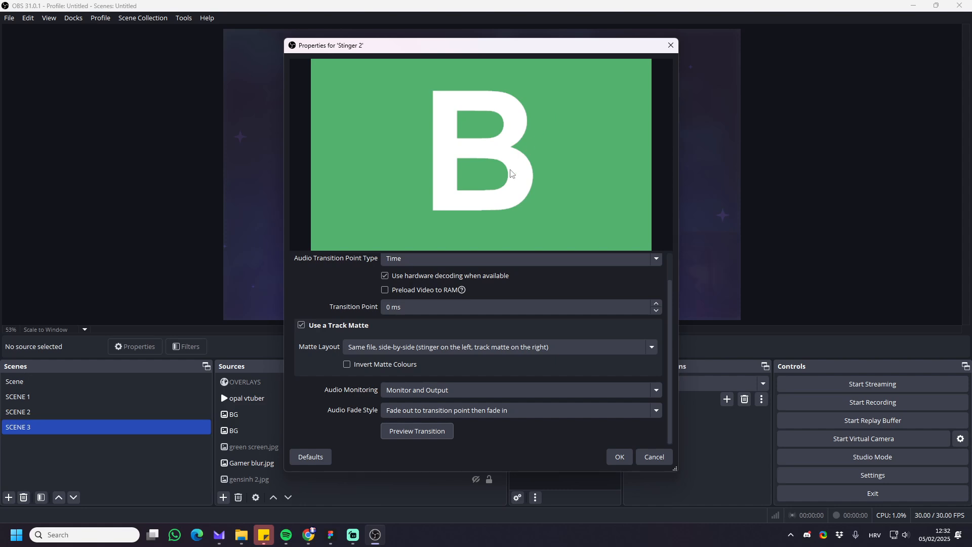
pyautogui.click(415, 436)
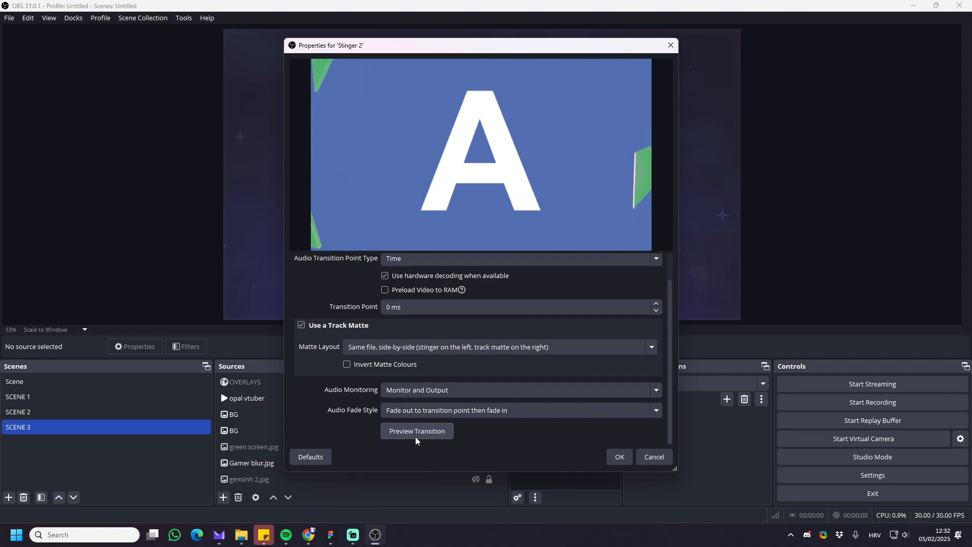
pyautogui.click(619, 457)
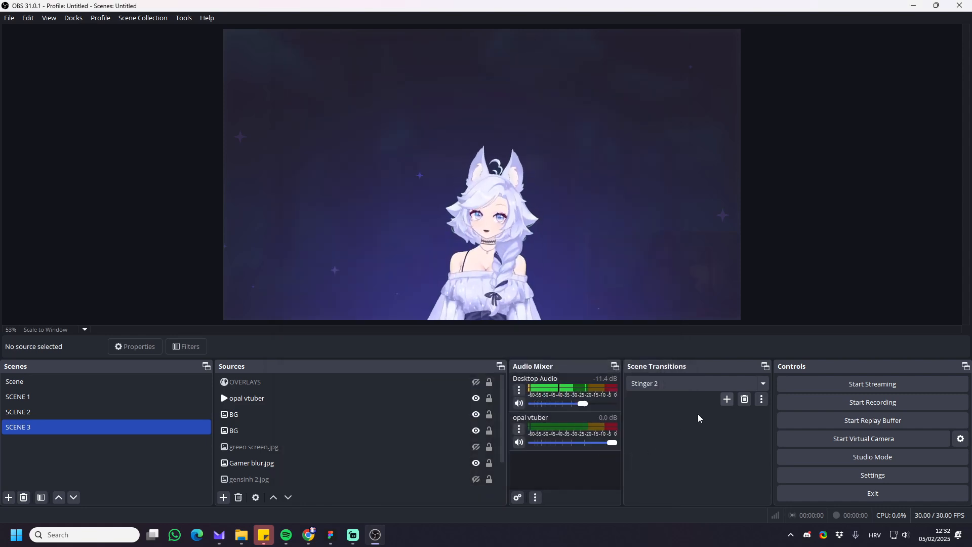
# Add another Stinger scene transition named "Stinger 3".
pyautogui.click(726, 401)
pyautogui.click(739, 433)
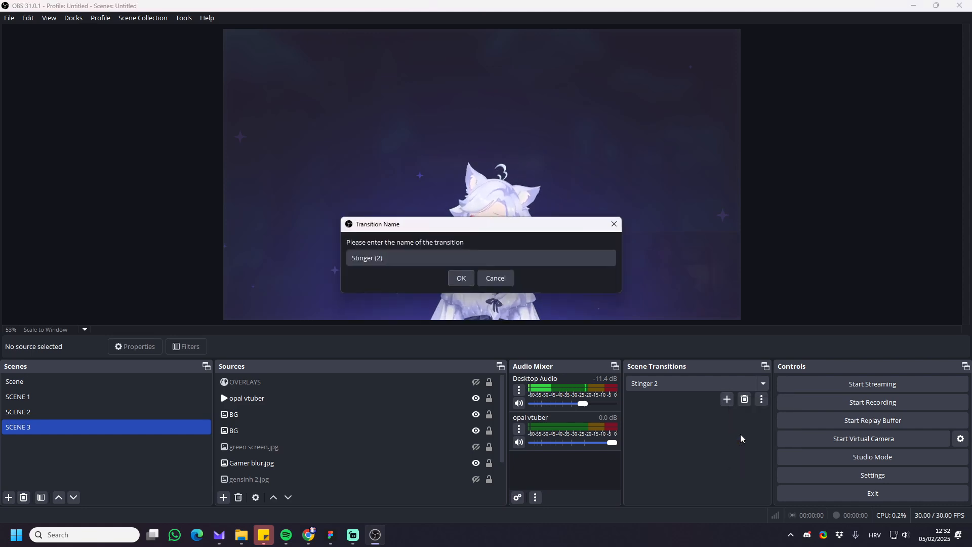
pyautogui.doubleClick(364, 257)
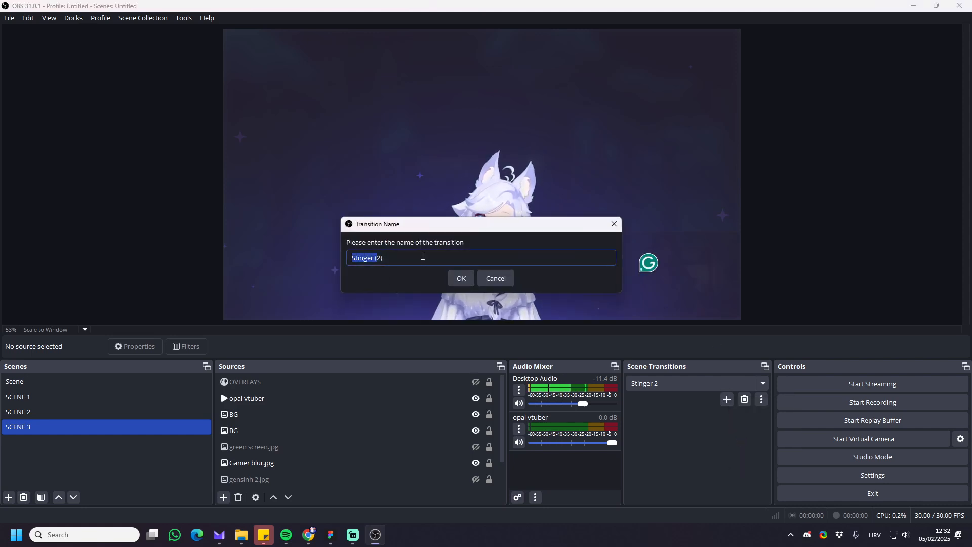
pyautogui.click(423, 258)
pyautogui.press('BackSpace')
pyautogui.press('BackSpace')
pyautogui.press('BackSpace')
pyautogui.write('3')
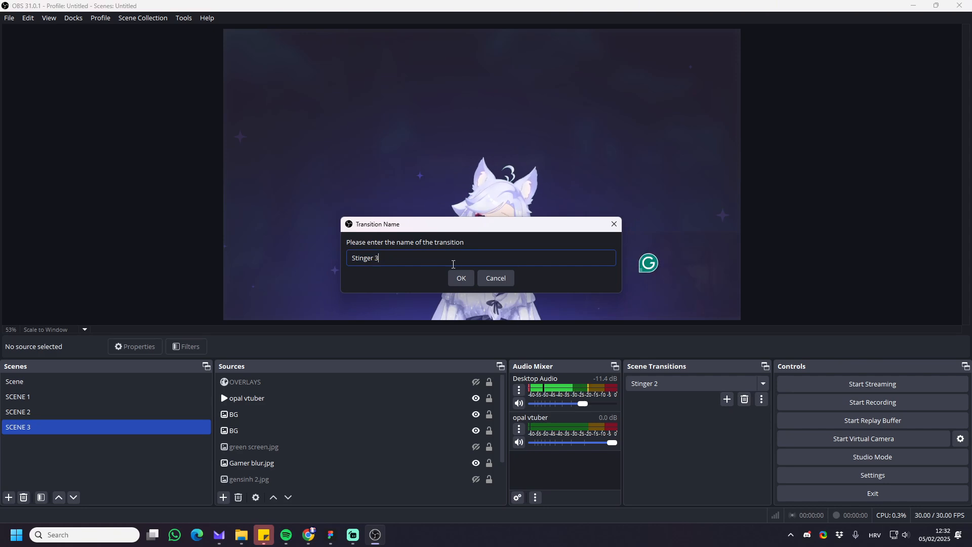
pyautogui.click(461, 278)
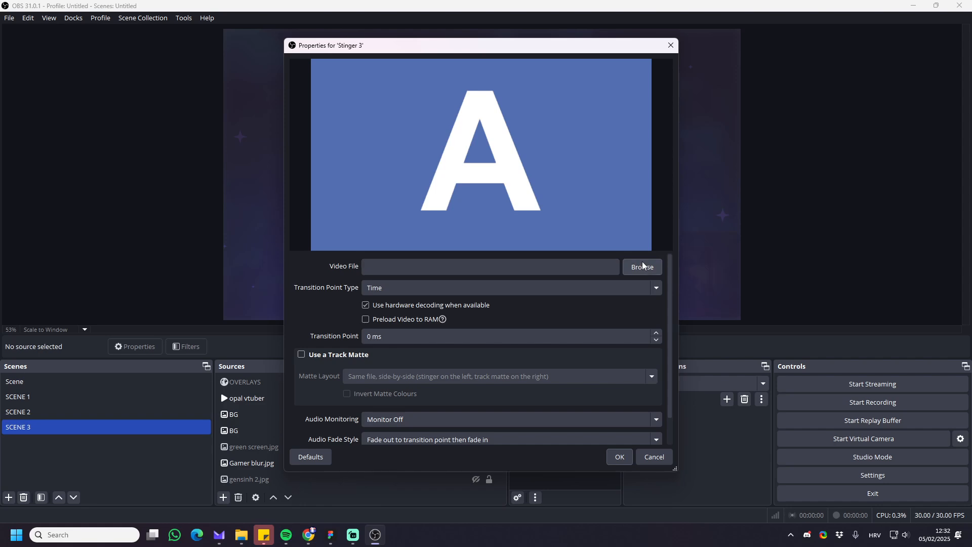
# Load the video "Sakura_Scene Transition_Pink_low_sound" as the video file of Stinger 3 and preview the transition.
pyautogui.click(642, 266)
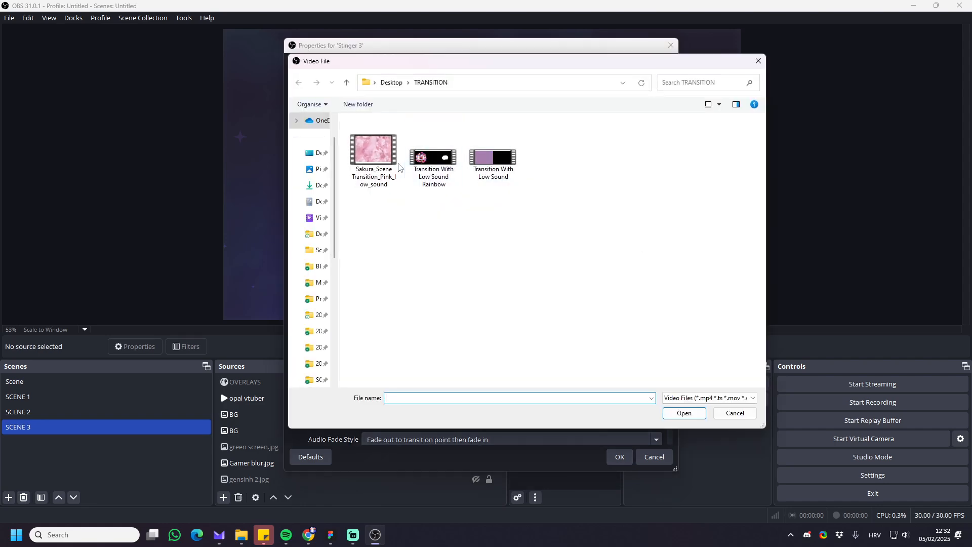
pyautogui.doubleClick(386, 169)
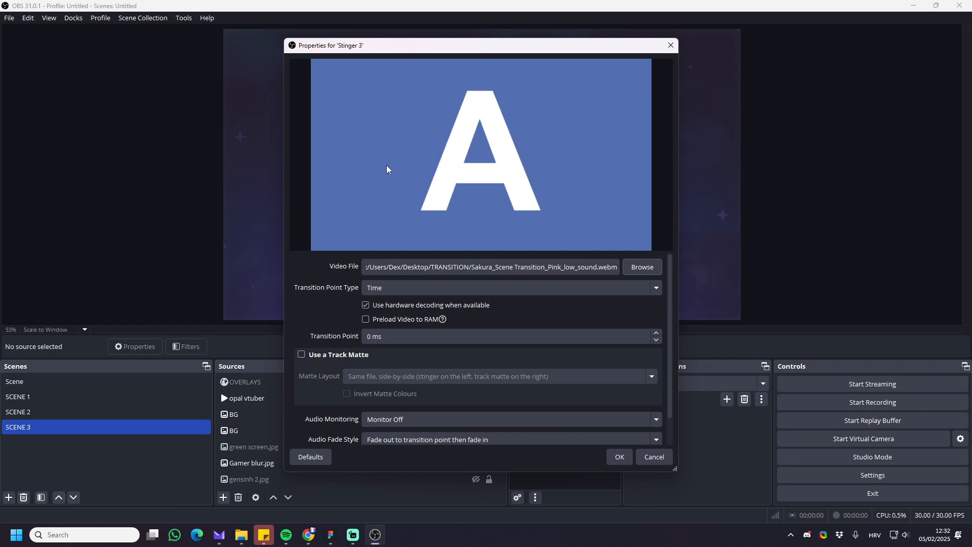
pyautogui.click(373, 336)
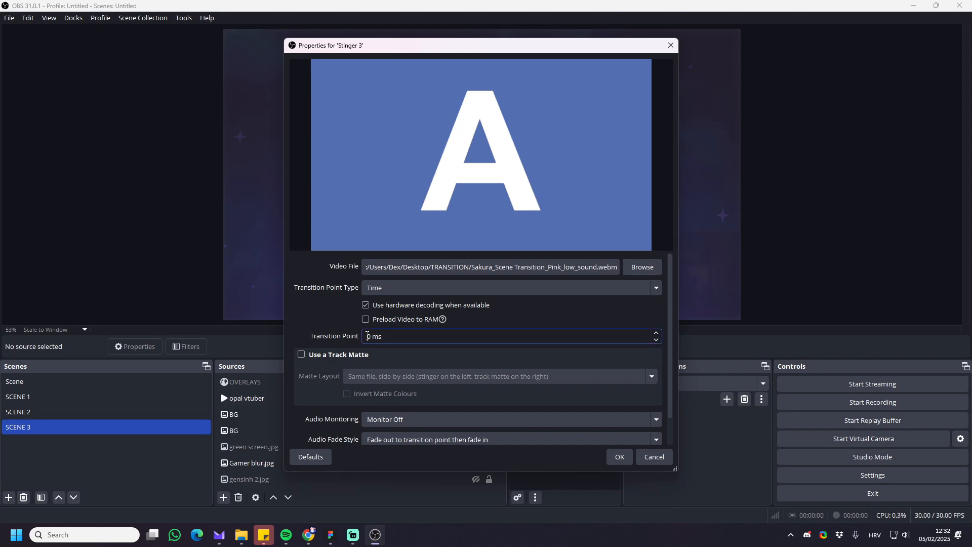
pyautogui.scroll(-1, 340, 395)
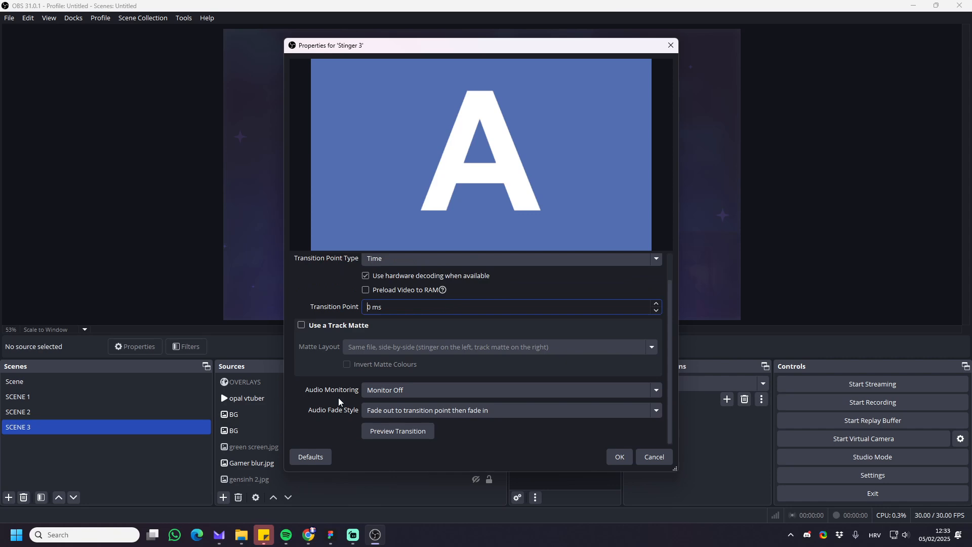
pyautogui.click(393, 438)
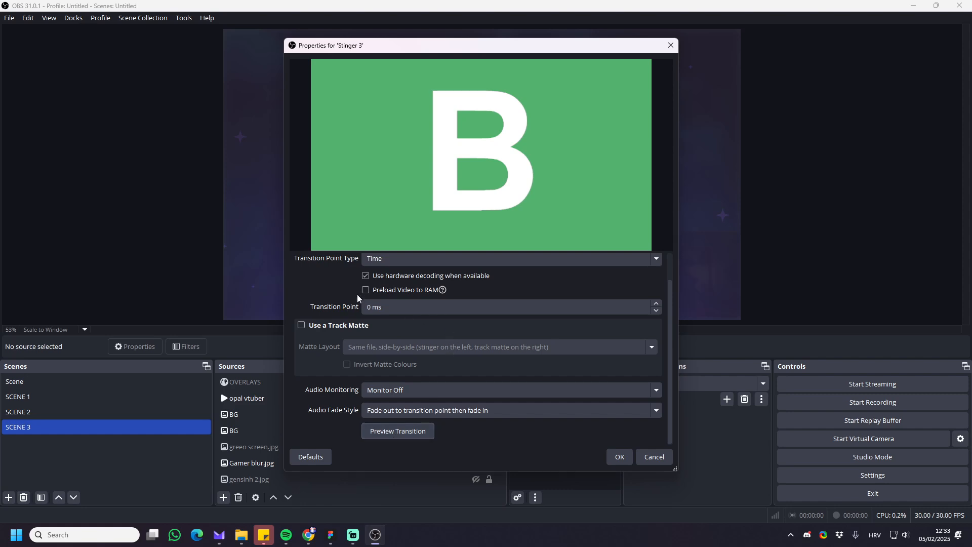
# Set the transition point of Stinger 3 to 1000 ms, keeping the transition point type as Time.
pyautogui.scroll(1, 368, 300)
pyautogui.click(367, 338)
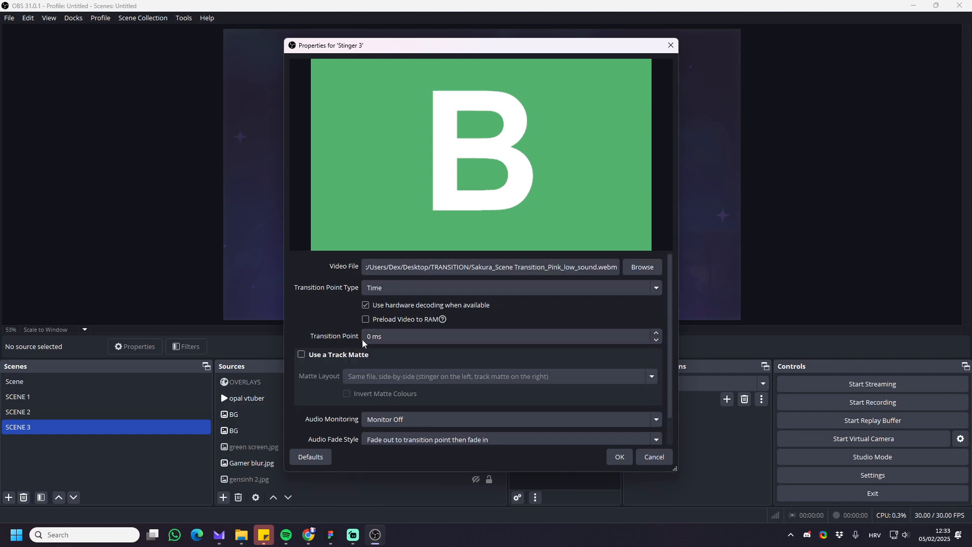
pyautogui.write('100')
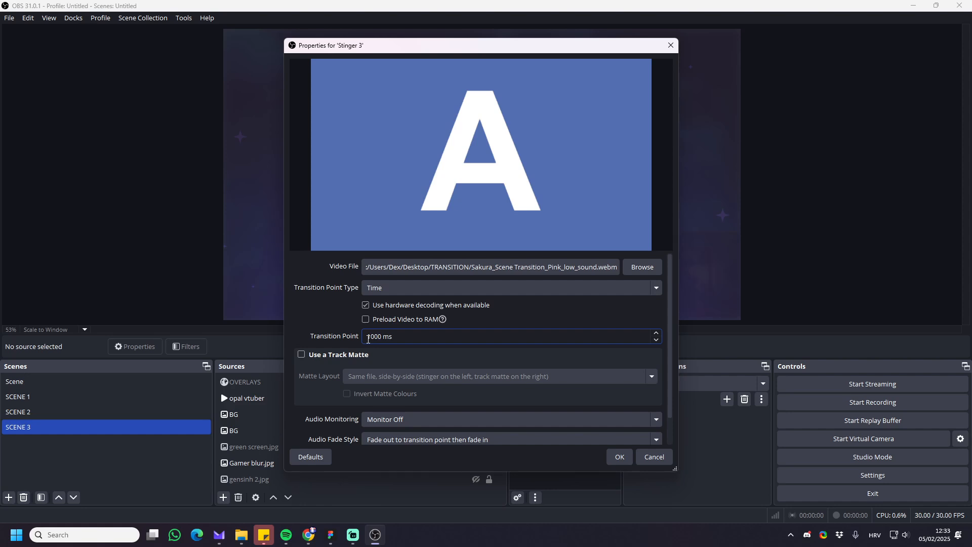
pyautogui.click(395, 291)
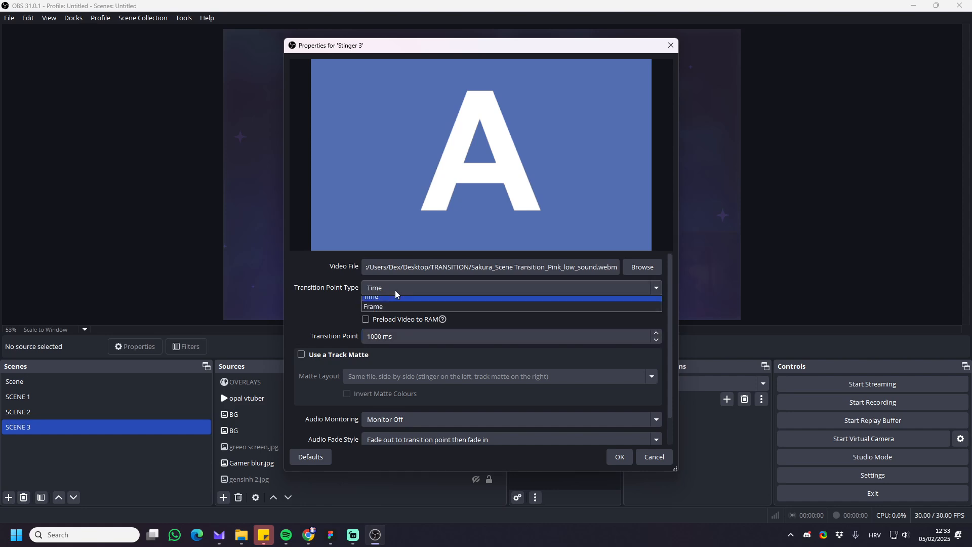
pyautogui.click(329, 312)
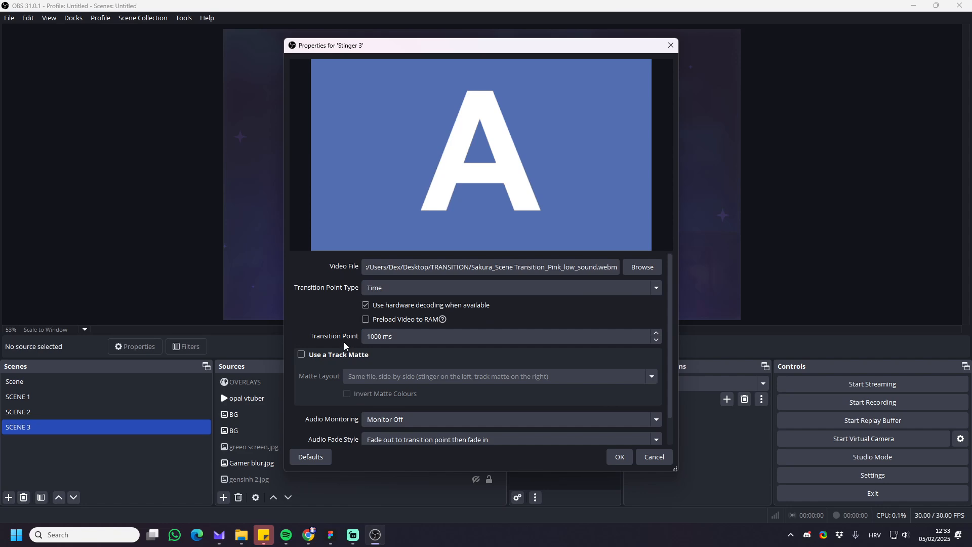
# Set Stinger 3's audio monitoring to Monitor and Output, preview the transition and accept its properties.
pyautogui.scroll(-1, 351, 363)
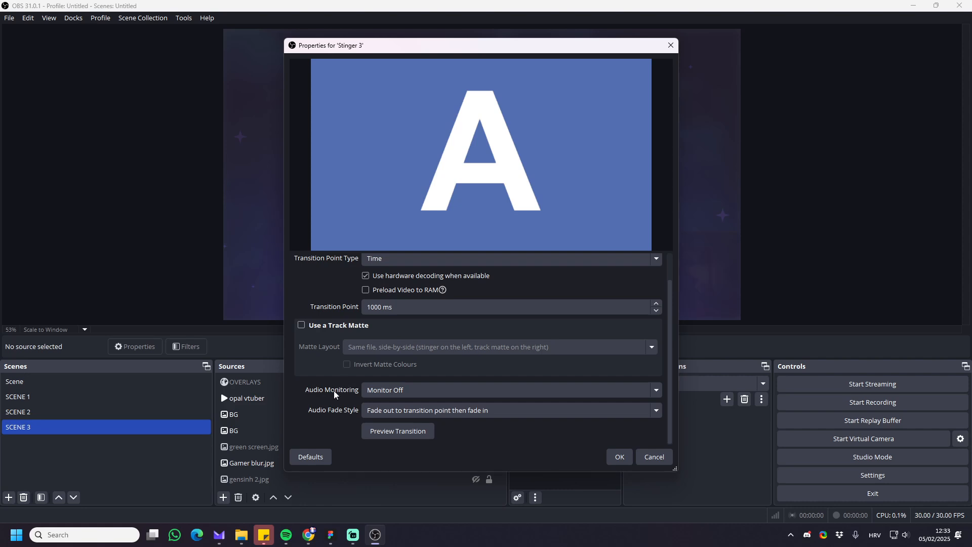
pyautogui.click(363, 390)
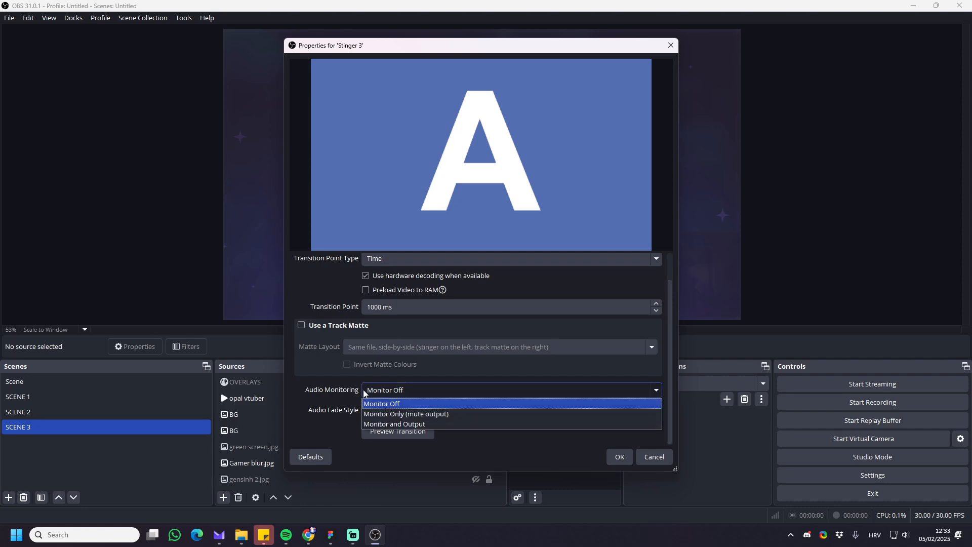
pyautogui.click(387, 424)
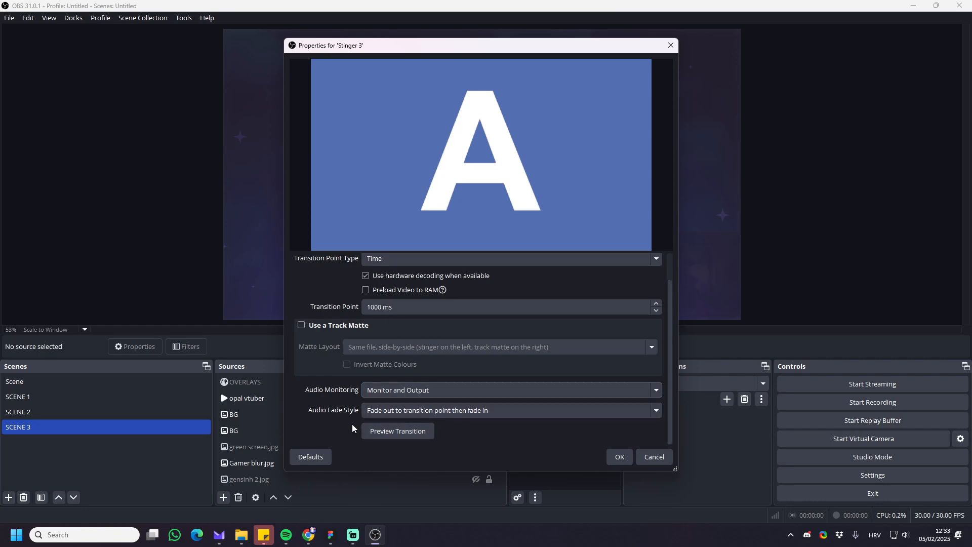
pyautogui.click(374, 432)
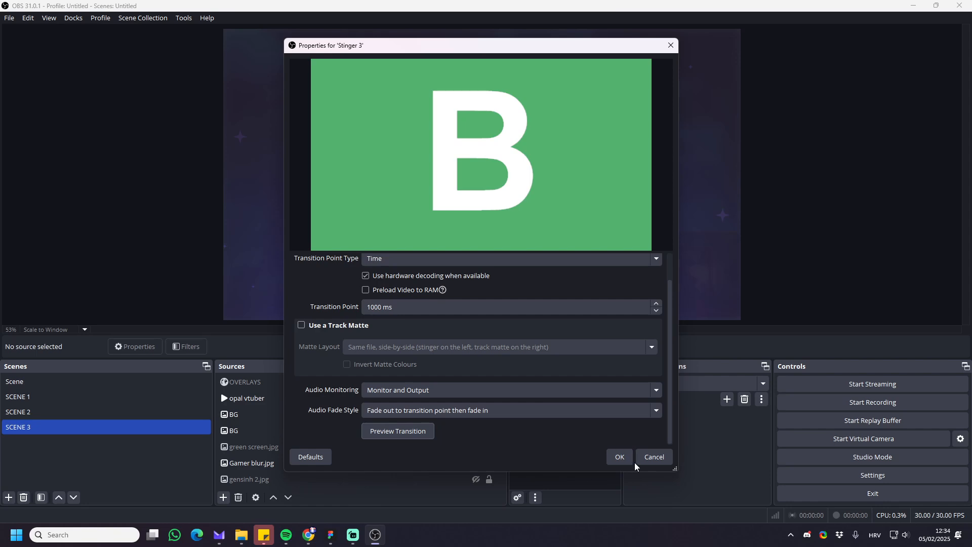
pyautogui.click(611, 461)
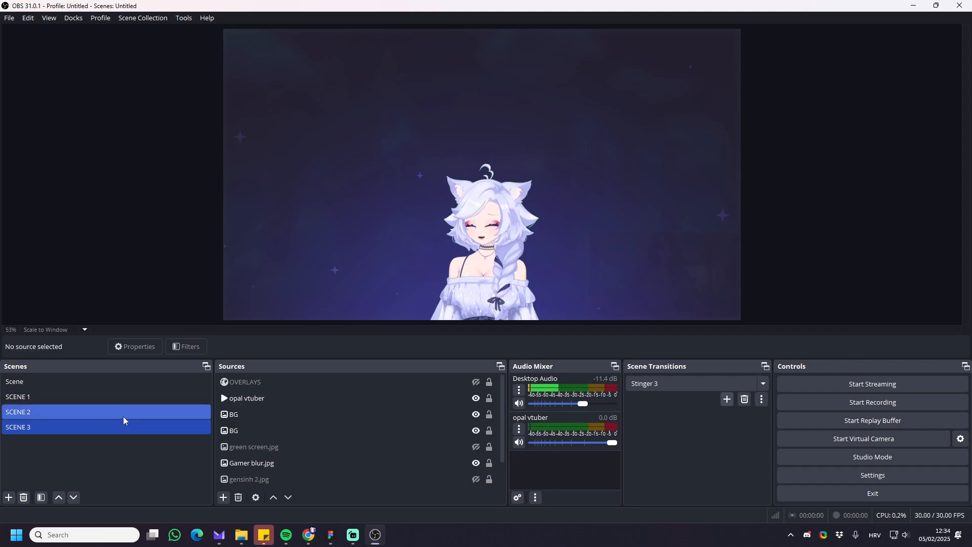
# Switch to SCENE 1 and on to SCENE 2, and set SCENE 2's transition override to Stinger 2.
pyautogui.click(66, 397)
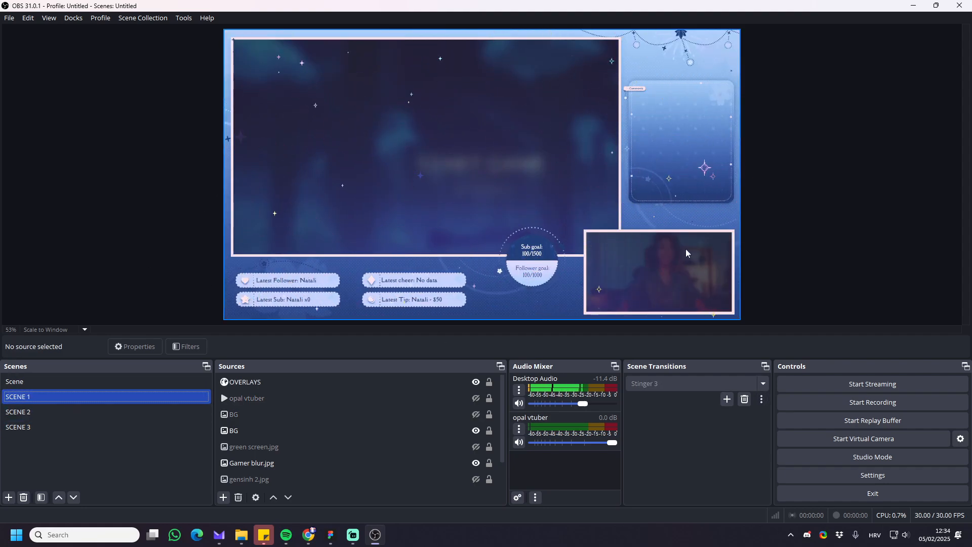
pyautogui.click(28, 413)
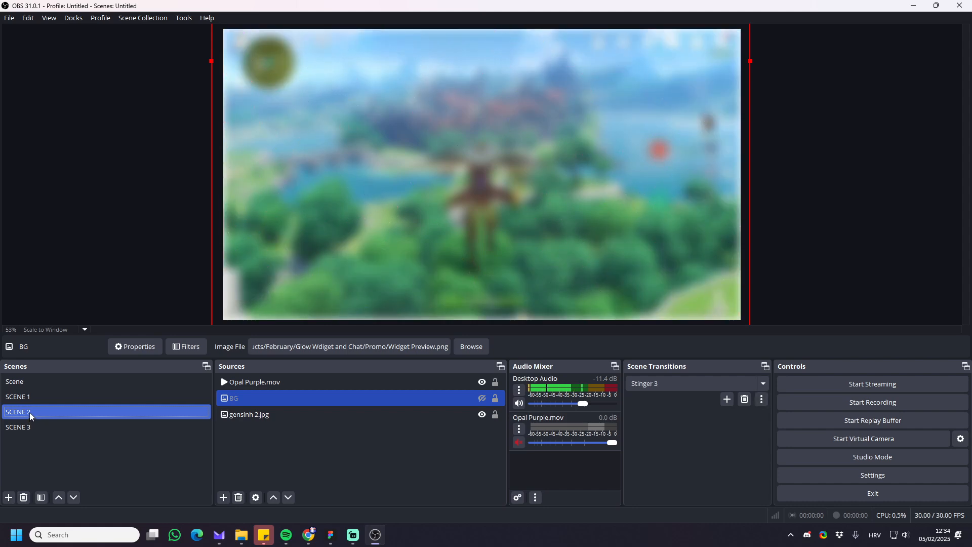
pyautogui.rightClick(29, 412)
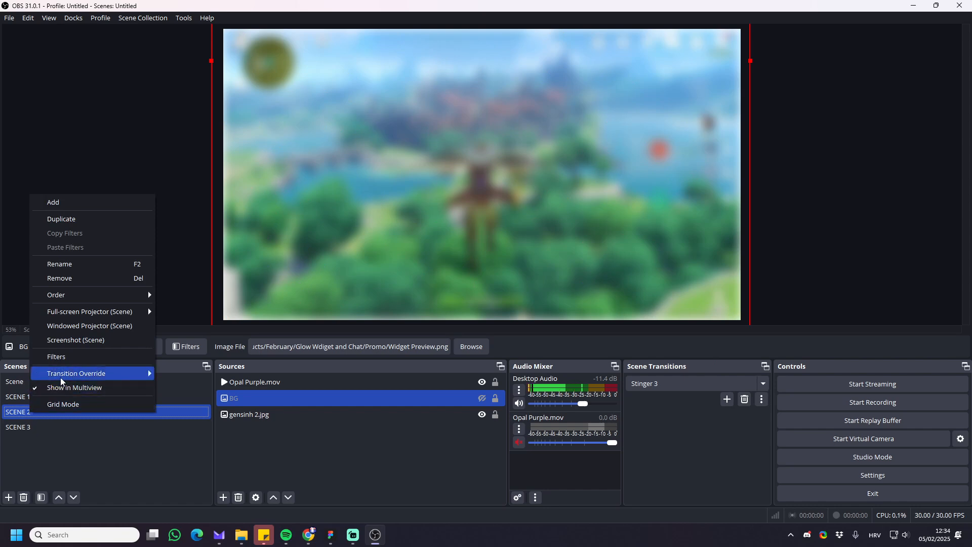
pyautogui.moveTo(73, 378)
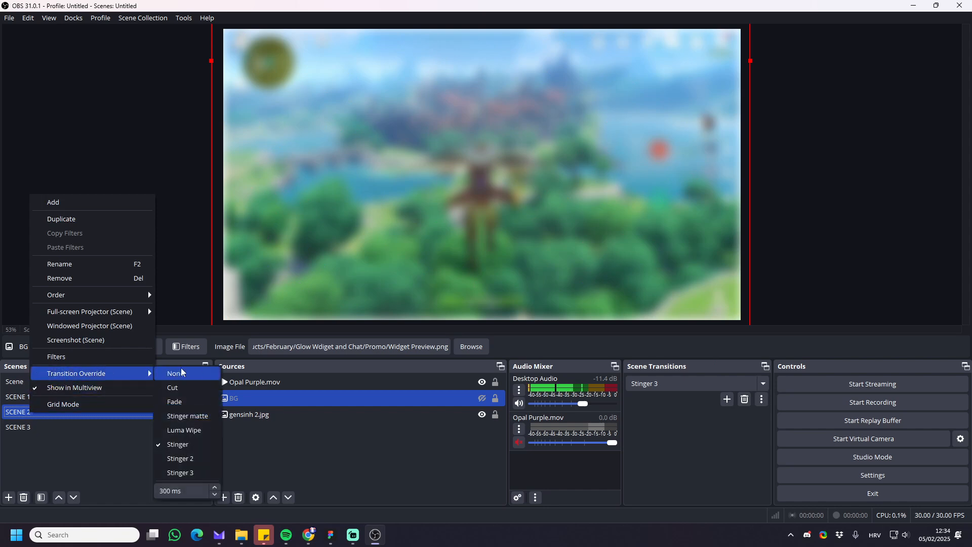
pyautogui.click(183, 459)
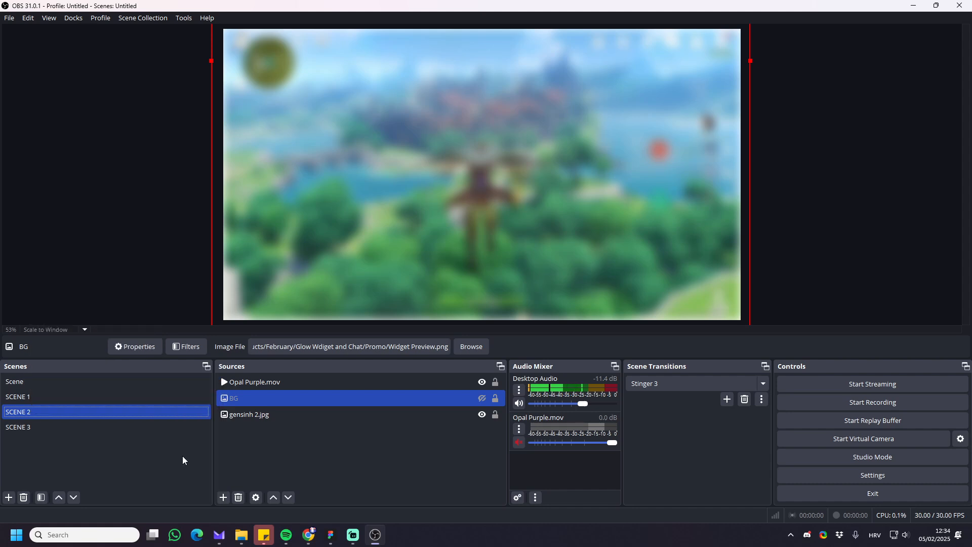
# Switch to SCENE 3 and set its transition override to Stinger 3.
pyautogui.click(32, 426)
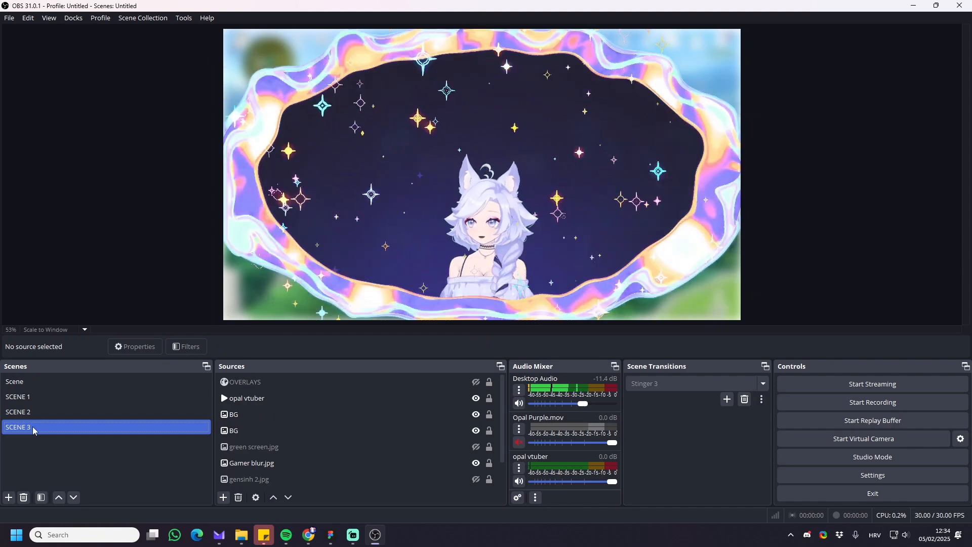
pyautogui.rightClick(33, 426)
pyautogui.moveTo(142, 388)
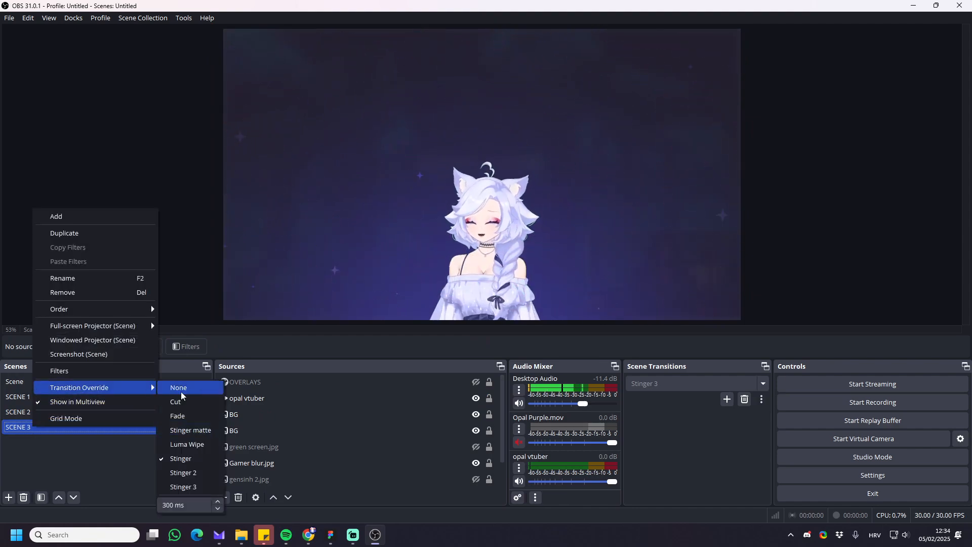
pyautogui.click(184, 486)
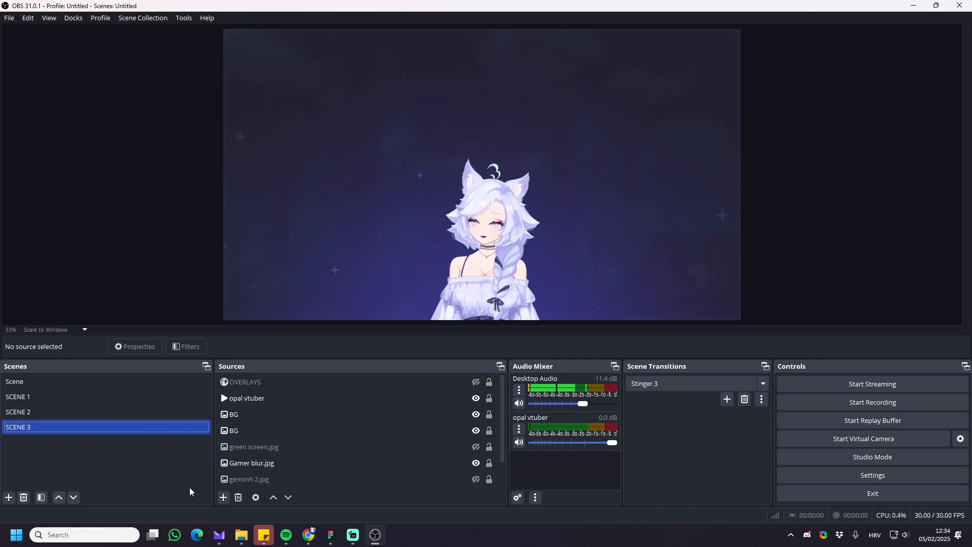
# Test the scene transitions by switching through SCENE 1, SCENE 2 and SCENE 3 in order.
pyautogui.click(23, 399)
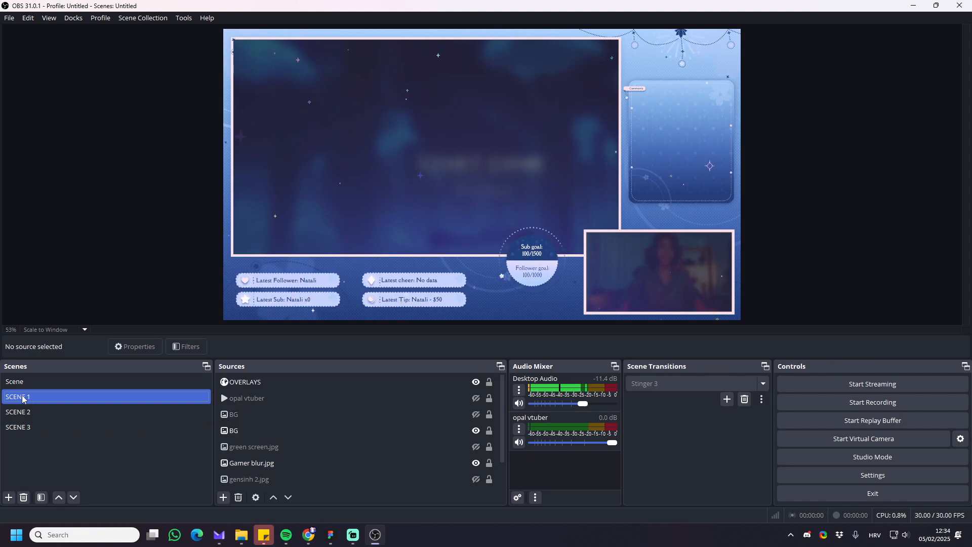
pyautogui.click(28, 410)
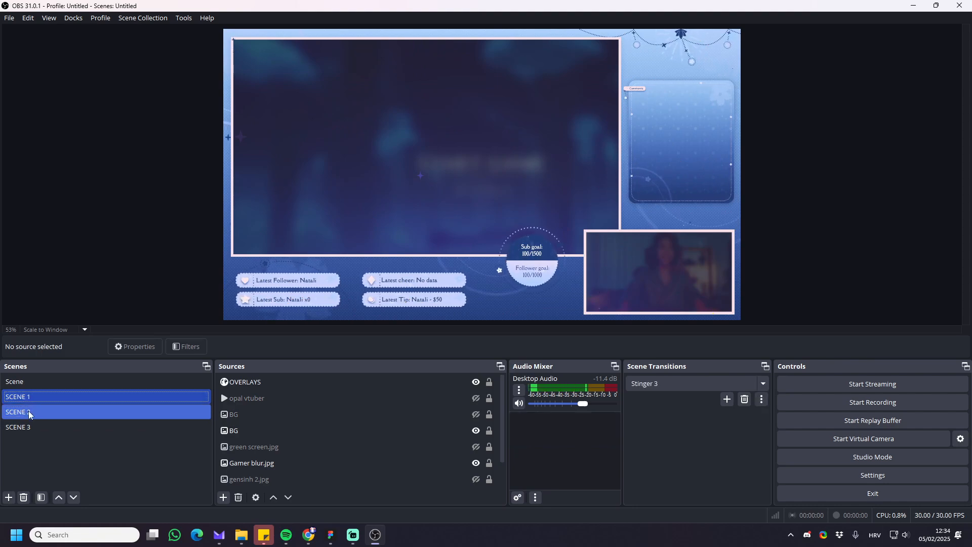
pyautogui.click(28, 411)
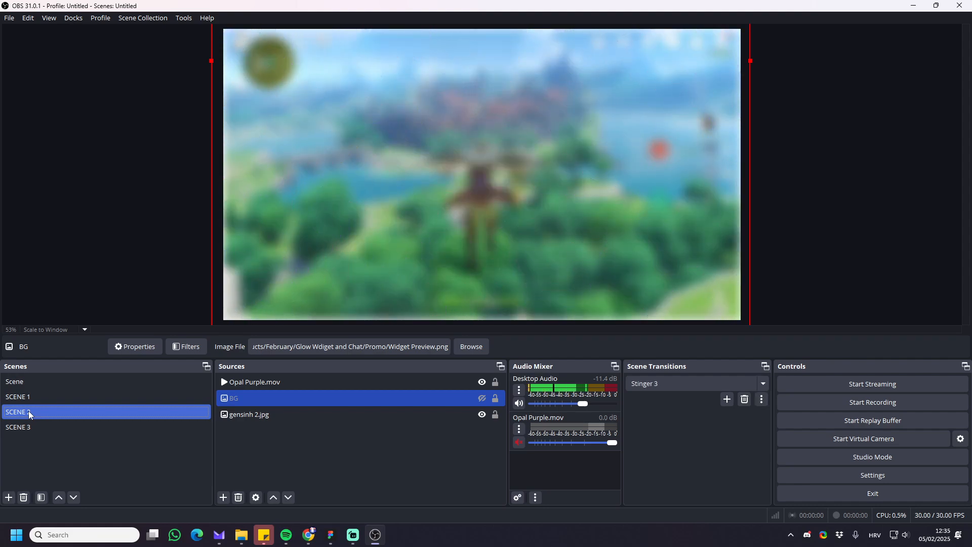
pyautogui.click(28, 428)
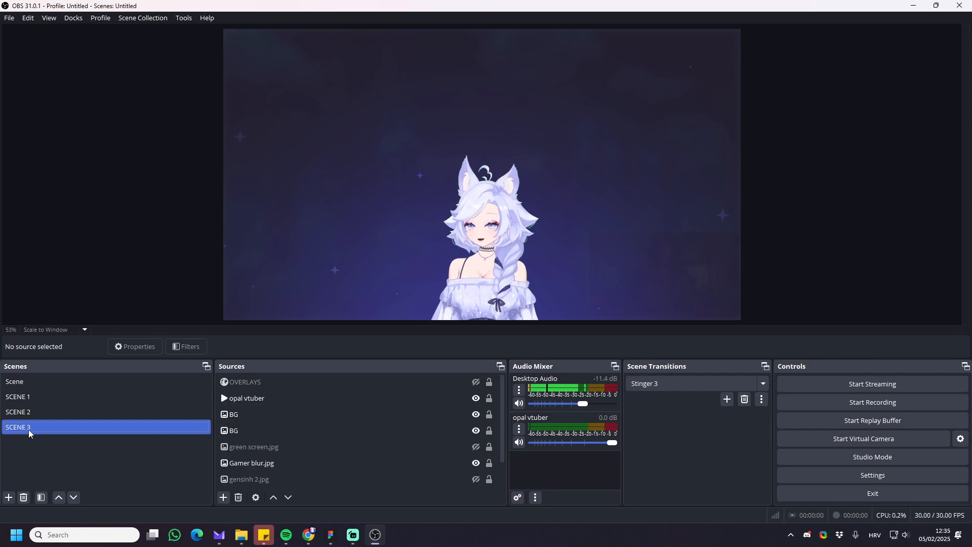
# Set SCENE 3's transition override to None and test it by switching to SCENE 2 and back to SCENE 3.
pyautogui.rightClick(35, 427)
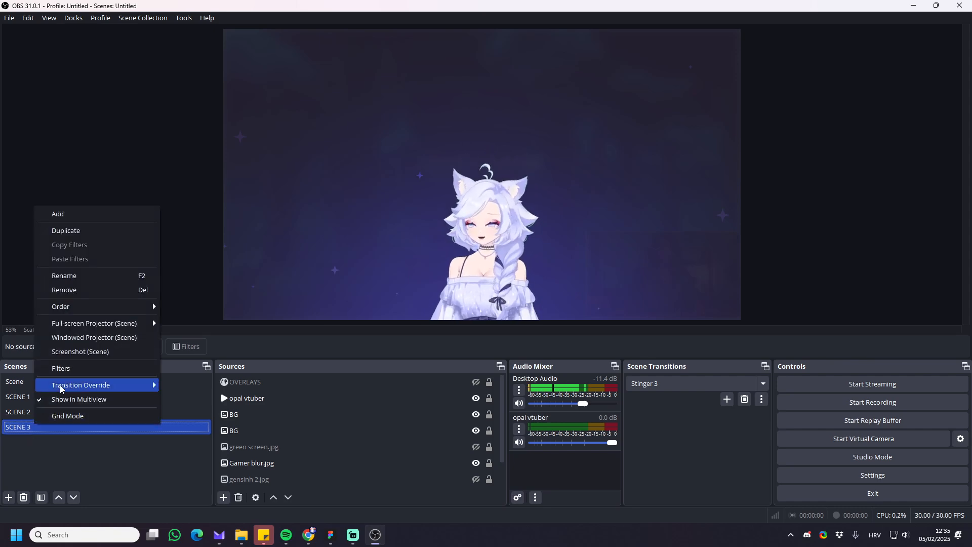
pyautogui.moveTo(130, 388)
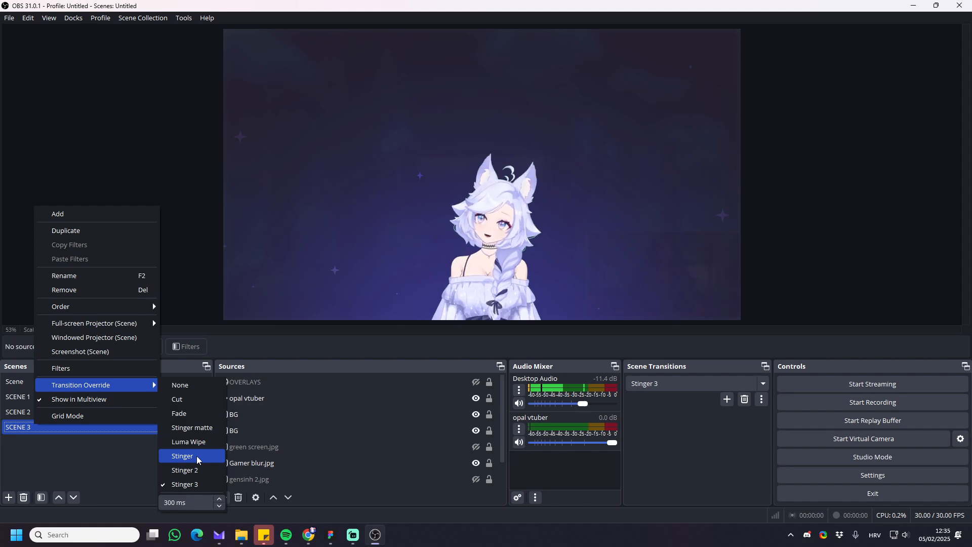
pyautogui.click(196, 389)
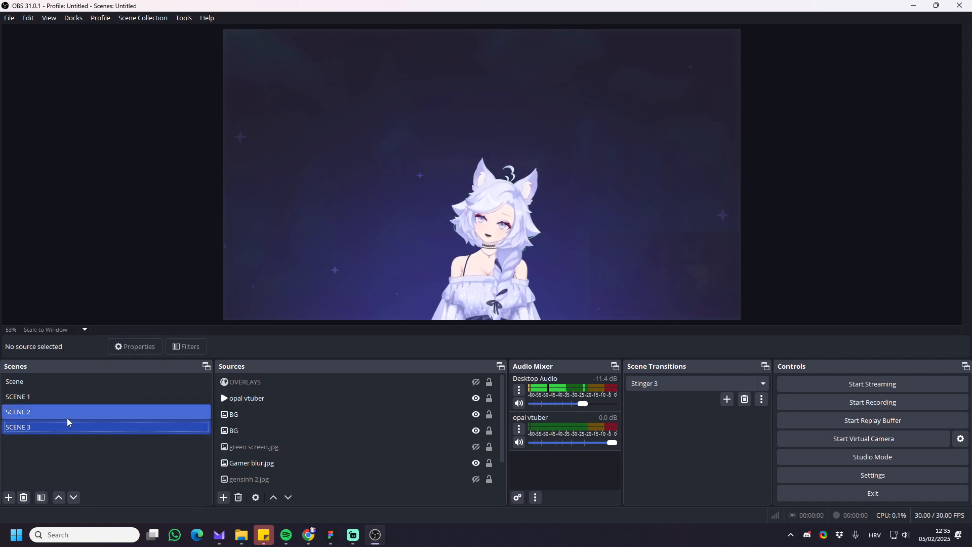
pyautogui.click(67, 418)
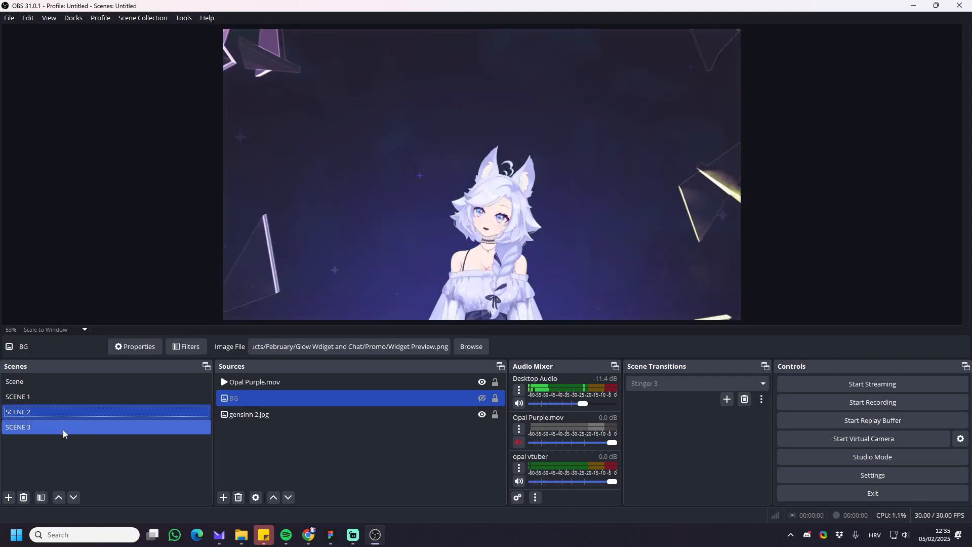
pyautogui.click(63, 429)
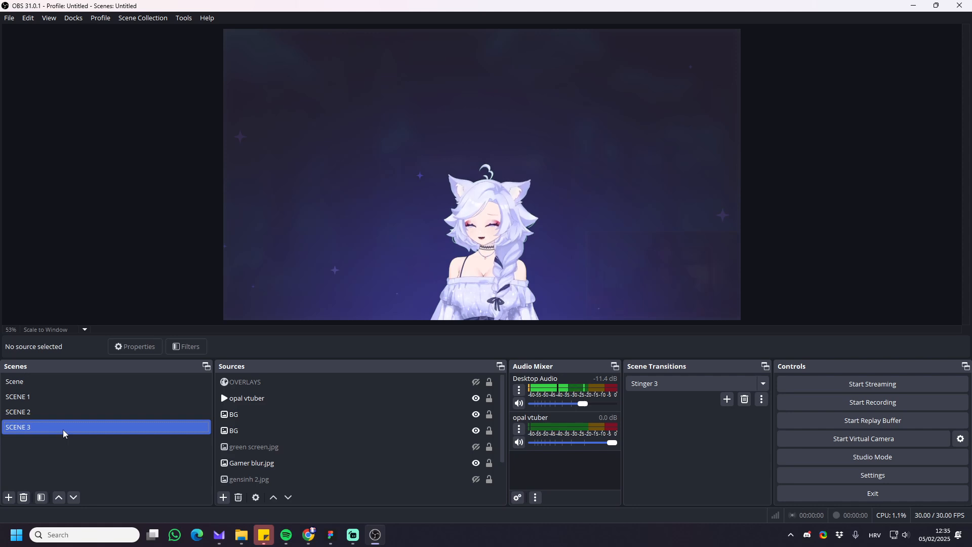